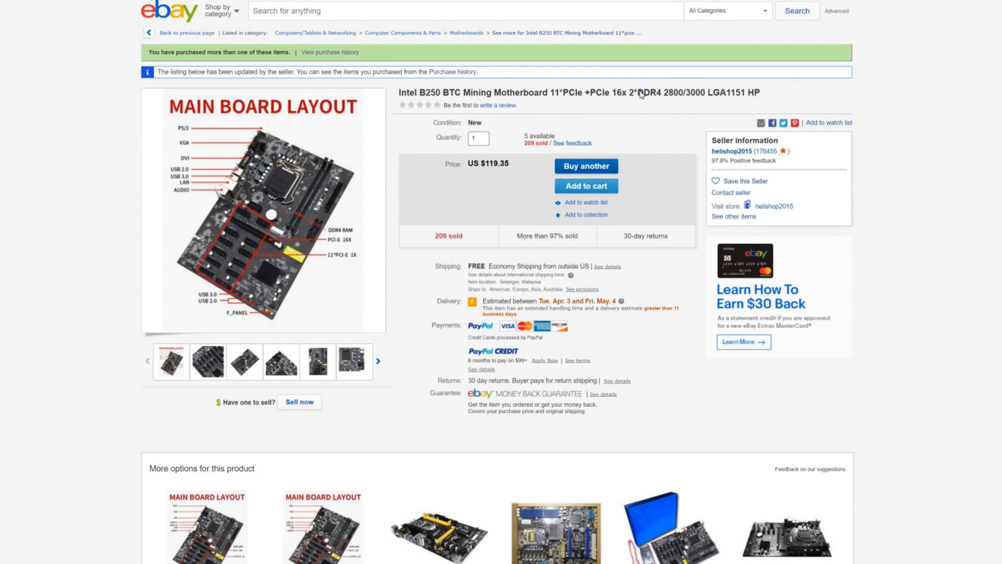
scroll(640, 91, down, 5)
scroll(639, 90, down, 5)
scroll(639, 90, down, 4)
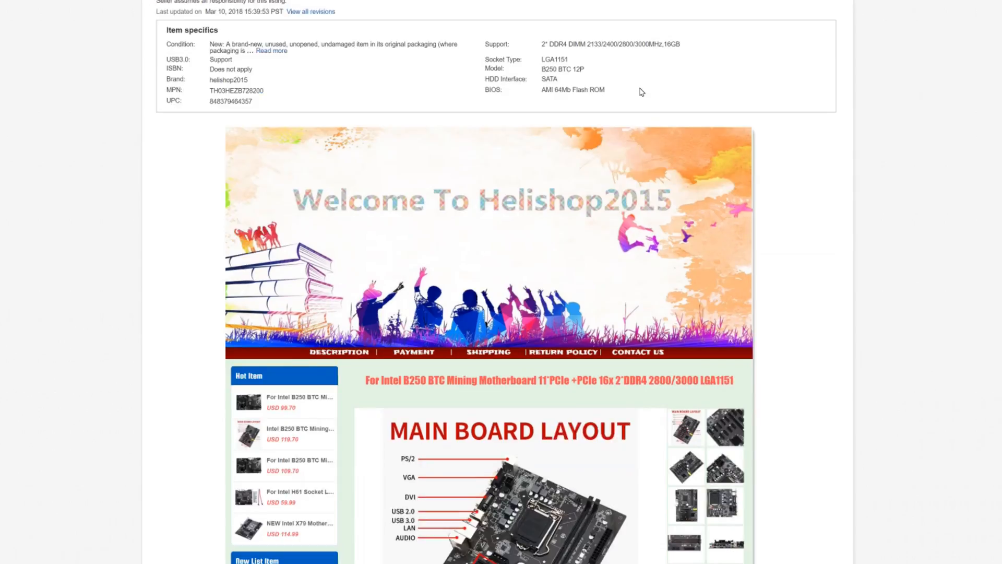
scroll(640, 90, up, 4)
scroll(640, 91, up, 2)
scroll(640, 90, down, 5)
scroll(640, 90, down, 5)
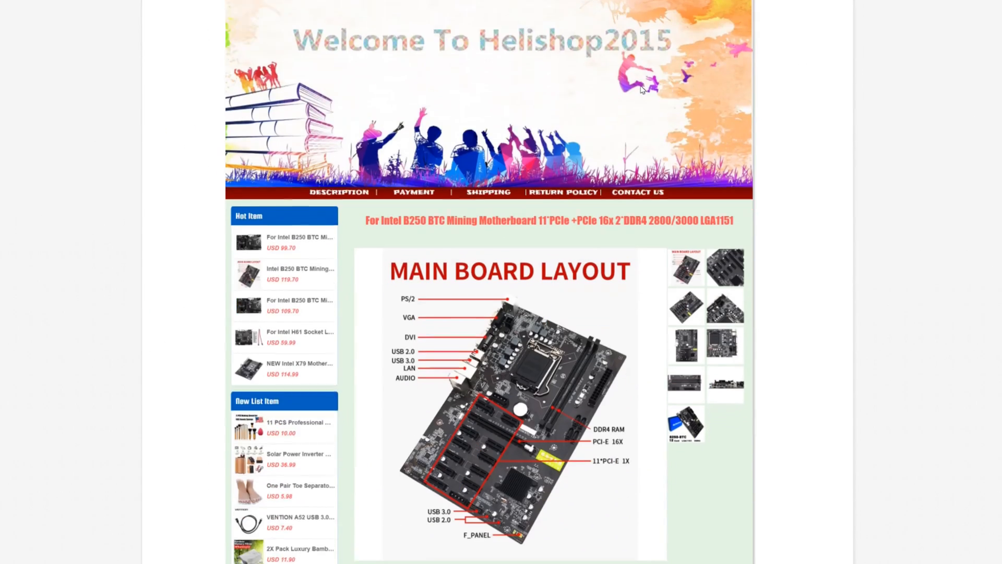
scroll(640, 90, down, 4)
scroll(639, 91, down, 5)
scroll(517, 241, down, 3)
scroll(492, 227, up, 2)
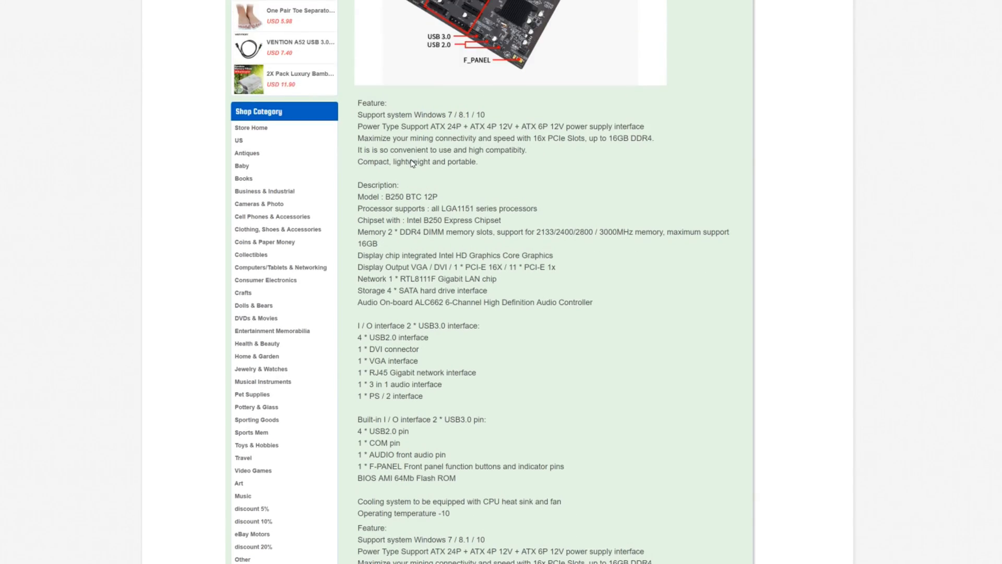
scroll(391, 317, down, 2)
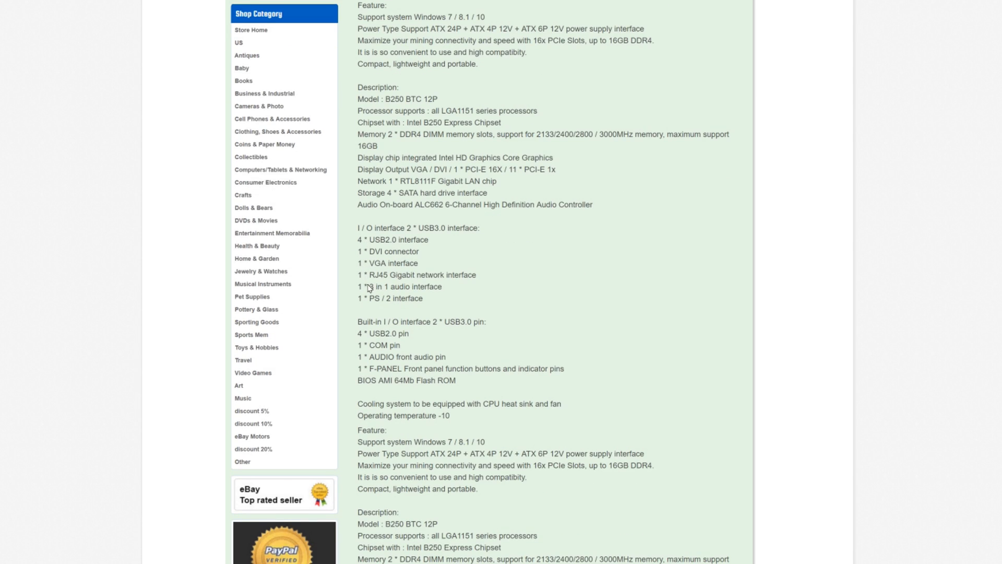
scroll(367, 309, down, 2)
scroll(391, 306, down, 2)
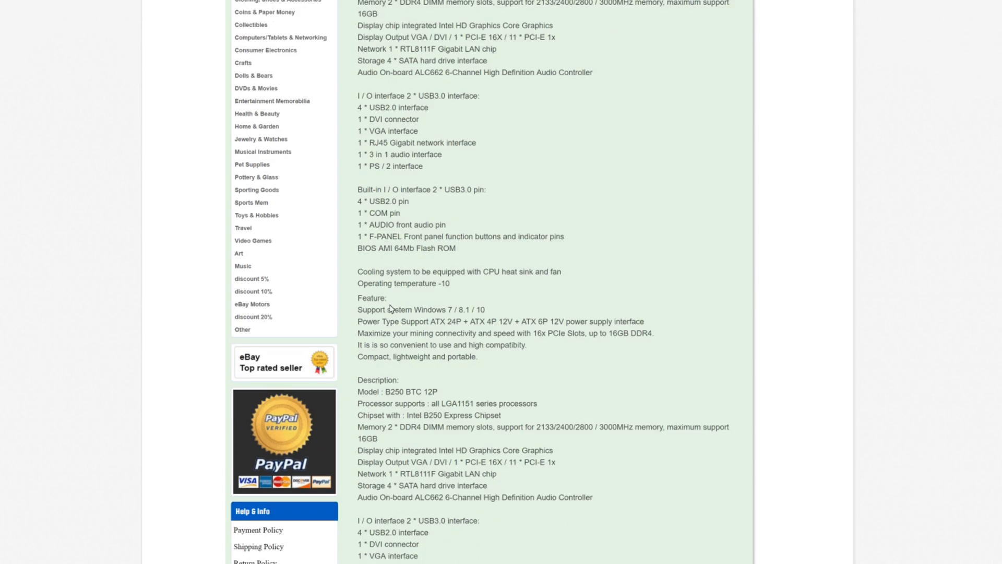
scroll(407, 304, down, 2)
scroll(409, 301, down, 1)
scroll(411, 301, down, 2)
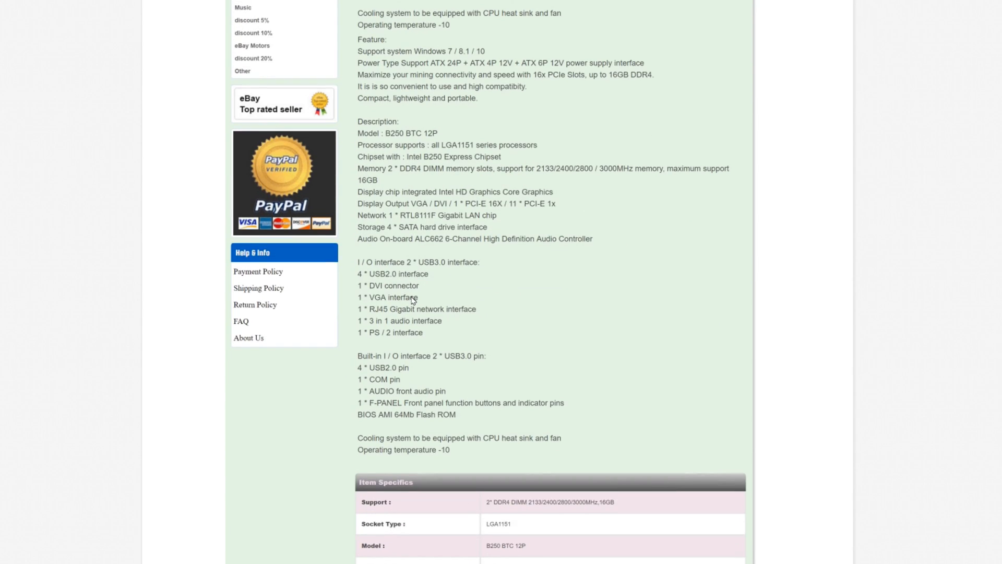
scroll(412, 300, down, 1)
scroll(413, 299, down, 2)
scroll(413, 300, down, 1)
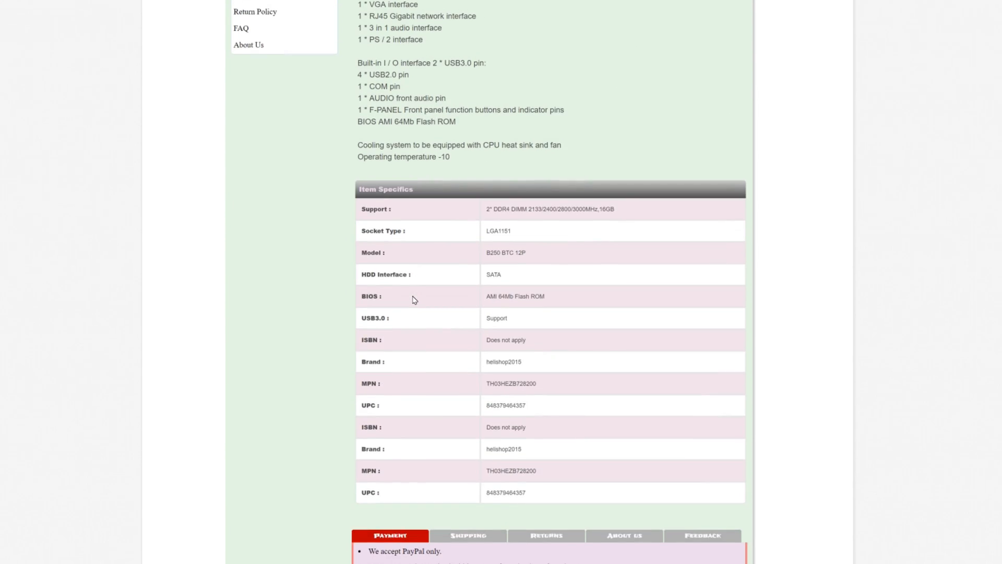
scroll(413, 299, up, 2)
scroll(414, 299, up, 3)
scroll(415, 298, up, 1)
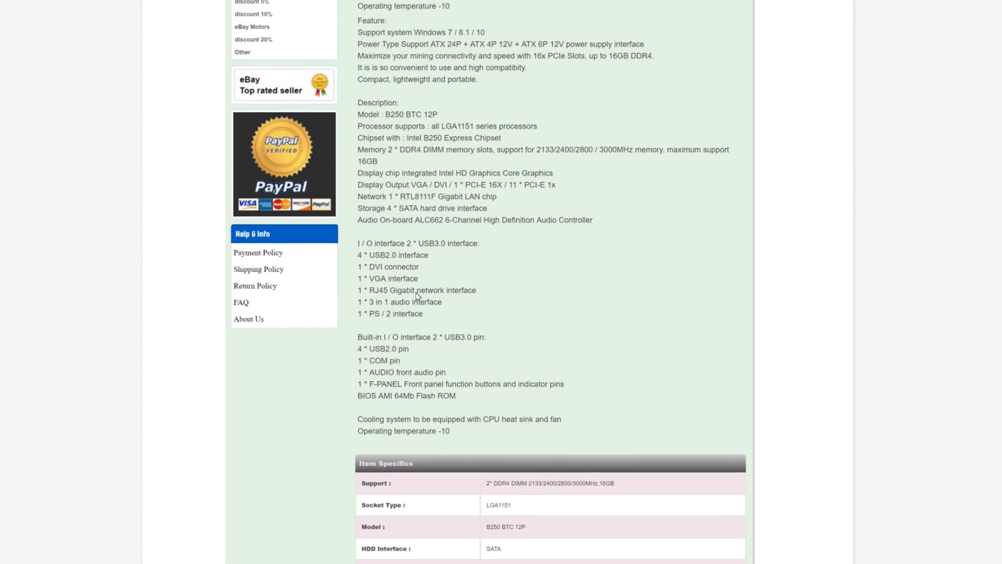
scroll(416, 296, up, 1)
scroll(416, 296, up, 1)
scroll(417, 296, up, 1)
scroll(416, 296, up, 2)
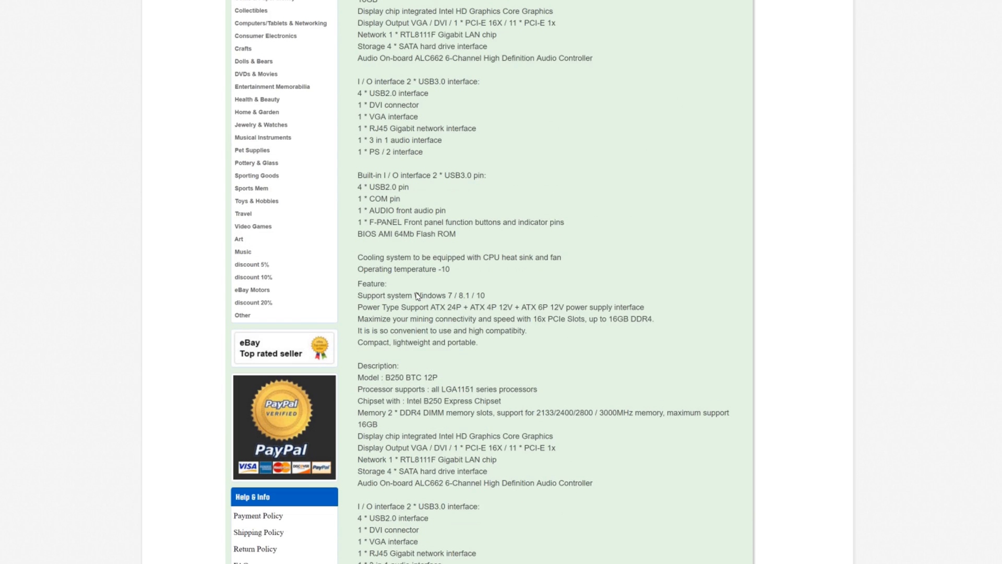
scroll(416, 296, up, 1)
scroll(417, 296, up, 1)
scroll(417, 296, up, 1)
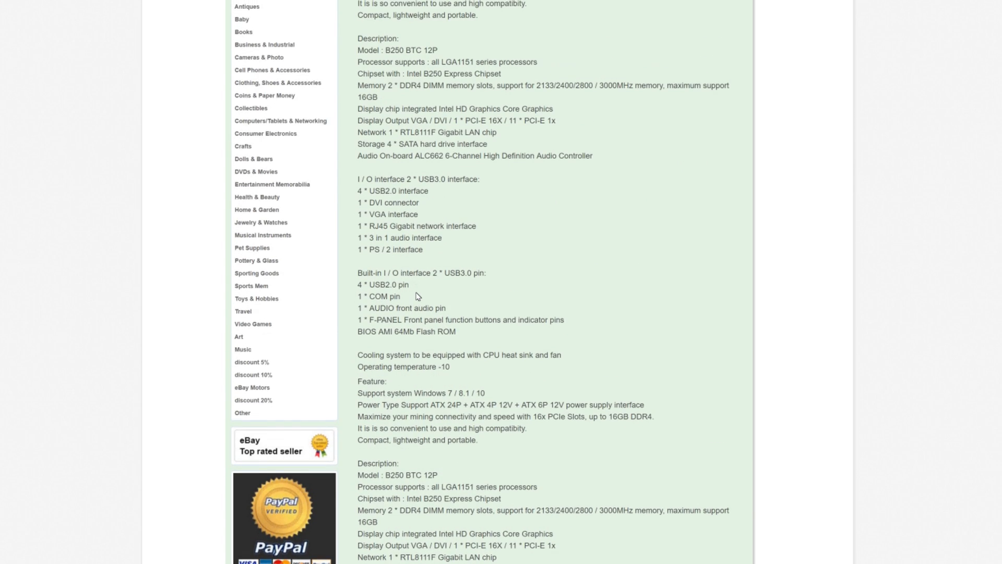
scroll(417, 297, up, 2)
scroll(417, 296, up, 1)
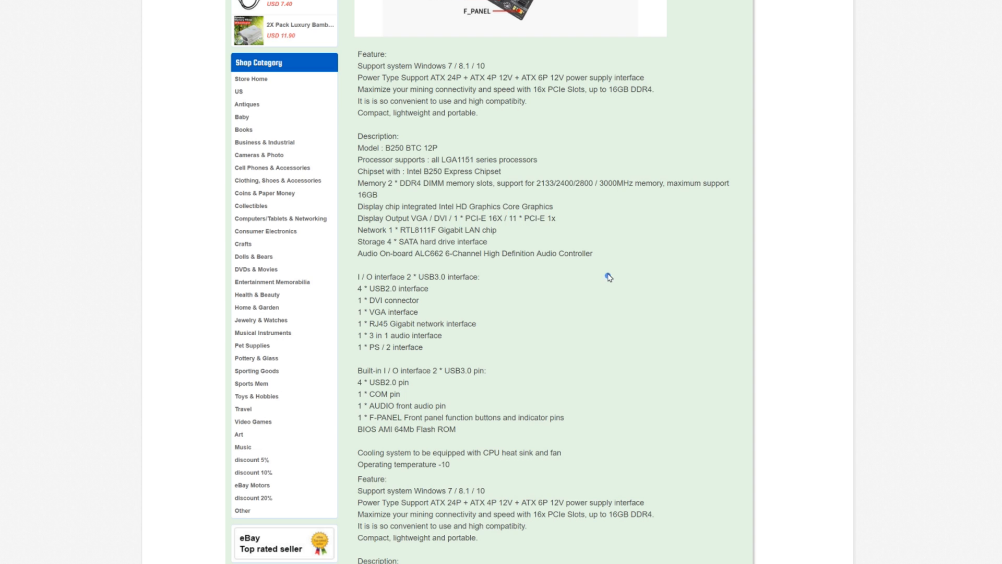
scroll(608, 277, up, 5)
scroll(603, 274, up, 5)
scroll(599, 271, up, 5)
scroll(593, 267, up, 3)
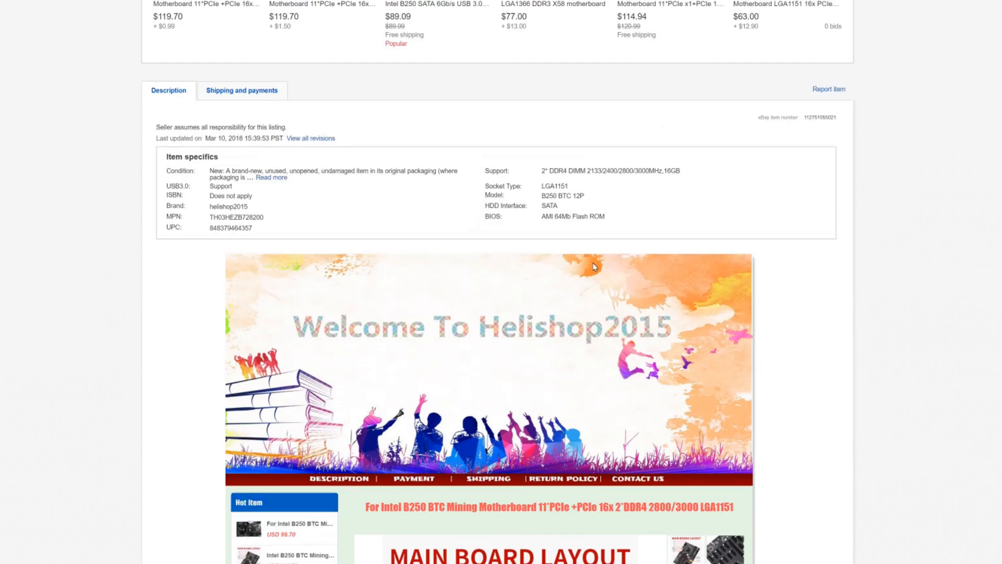